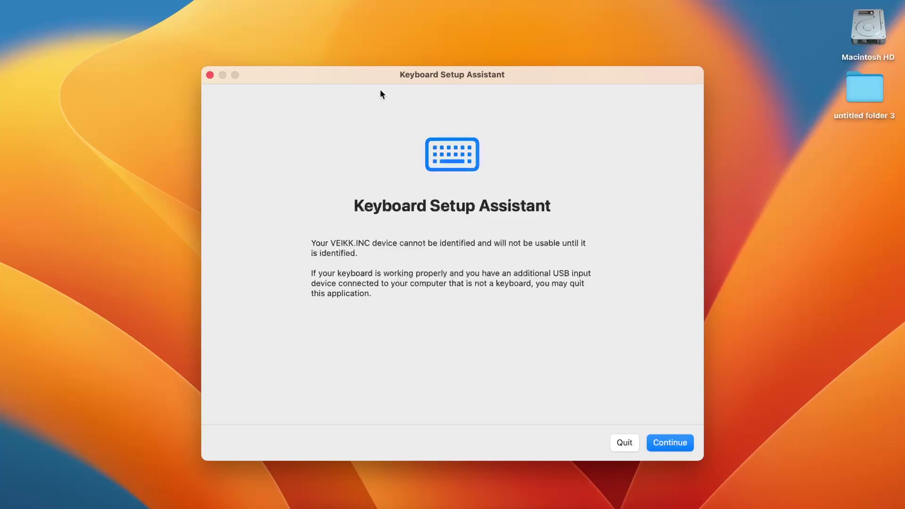
# Step: Quit Keyboard Setup Assistant without identifying the VEIKK device as a keyboard
pyautogui.moveTo(388, 76)
pyautogui.mouseDown()
pyautogui.moveTo(342, 53)
pyautogui.moveTo(382, 78)
pyautogui.mouseUp()
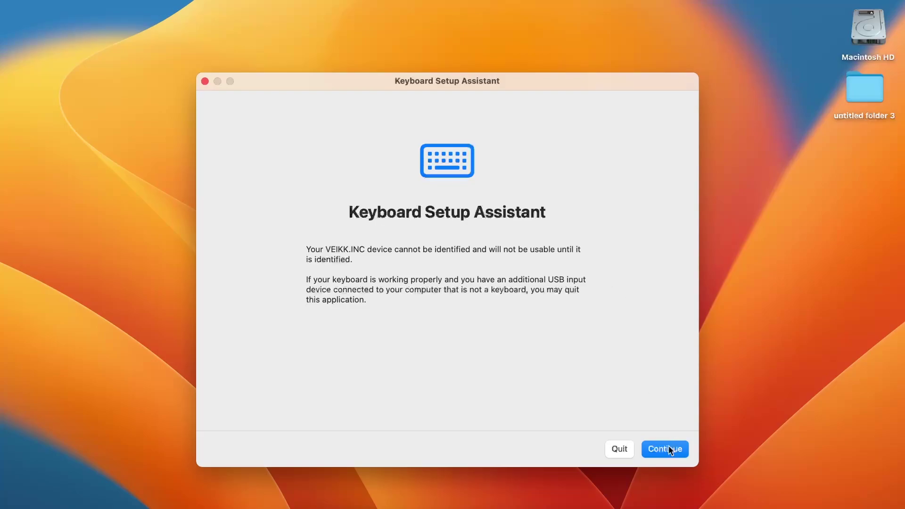
pyautogui.click(626, 451)
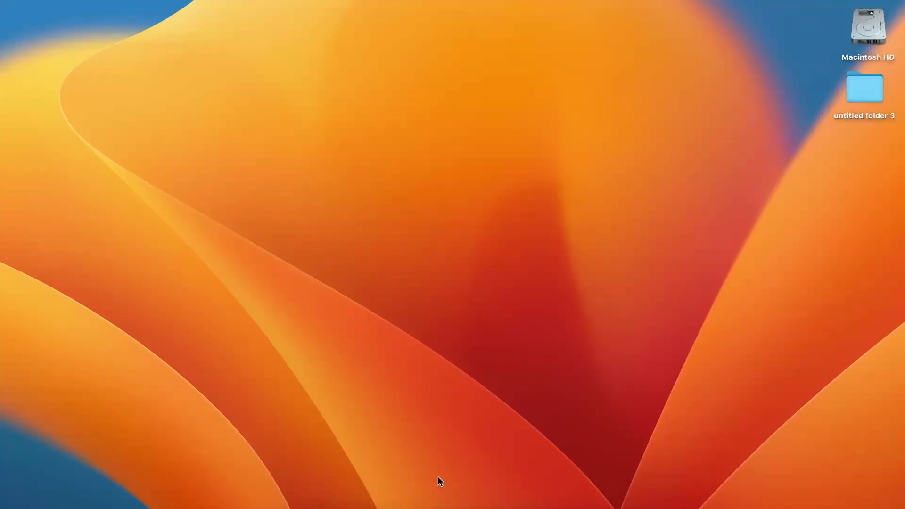
# Step: Launch Safari, search 'veikk deriver download' and open VEIKK's Download Drivers page
pyautogui.press('F4')
pyautogui.write('sa')
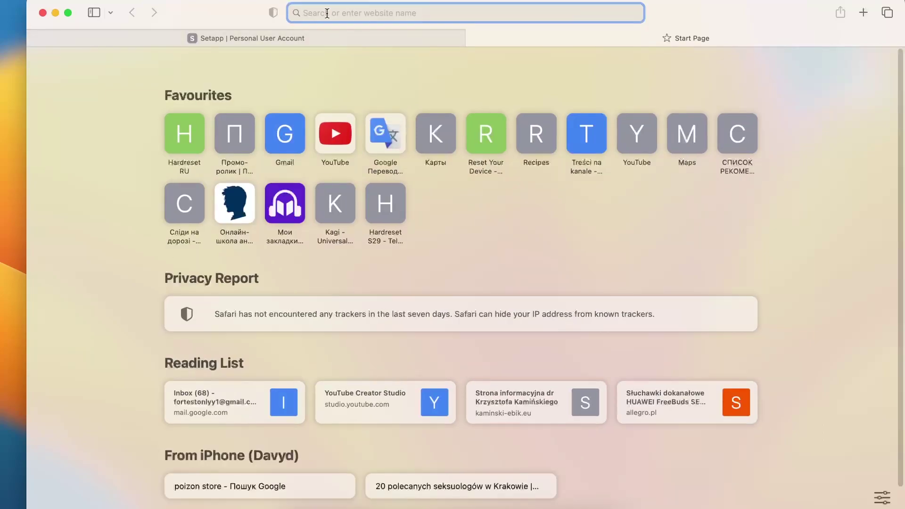
pyautogui.write('veikk')
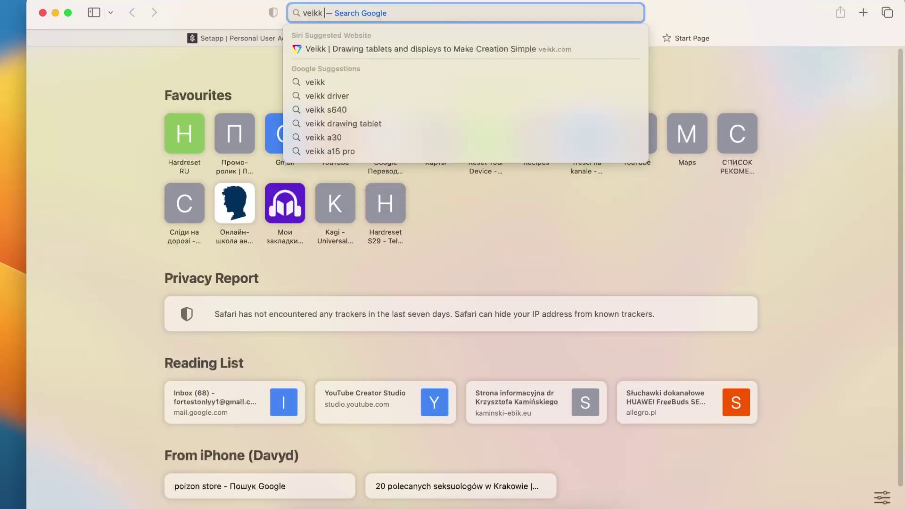
pyautogui.write(' derive')
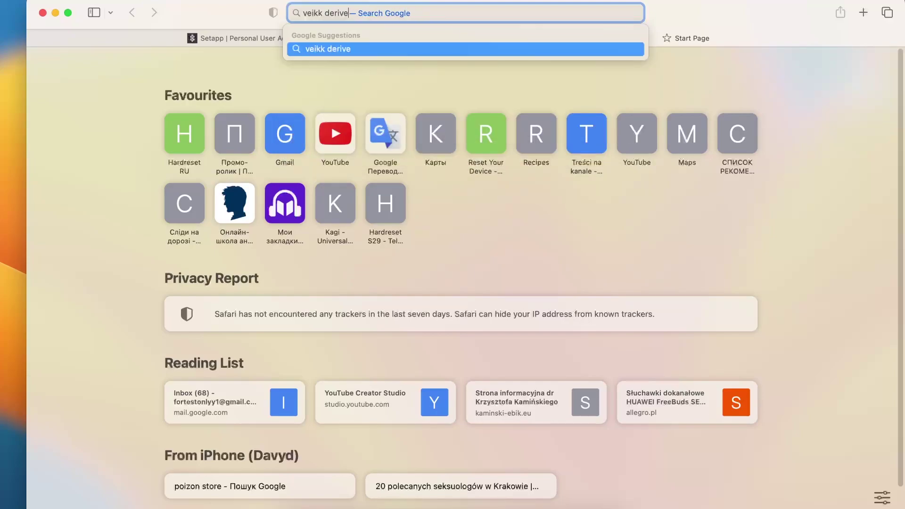
pyautogui.write('r download')
pyautogui.press('Return')
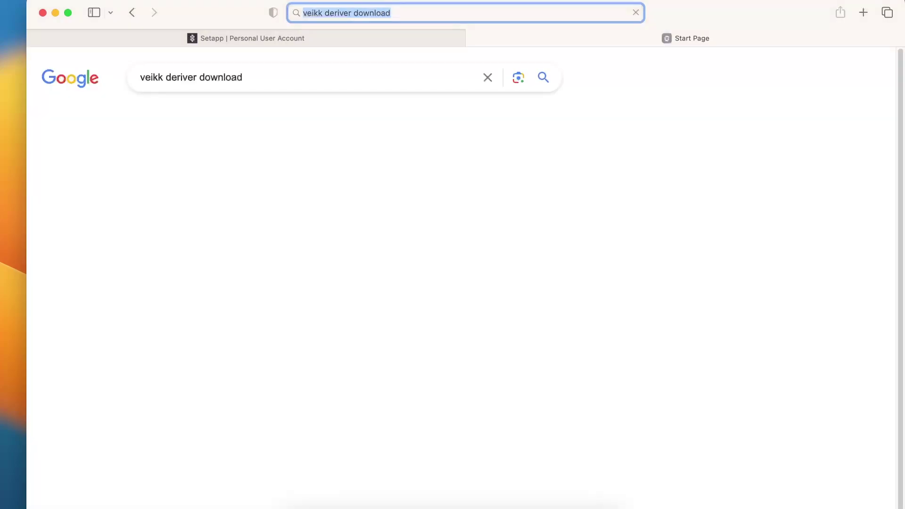
pyautogui.click(188, 243)
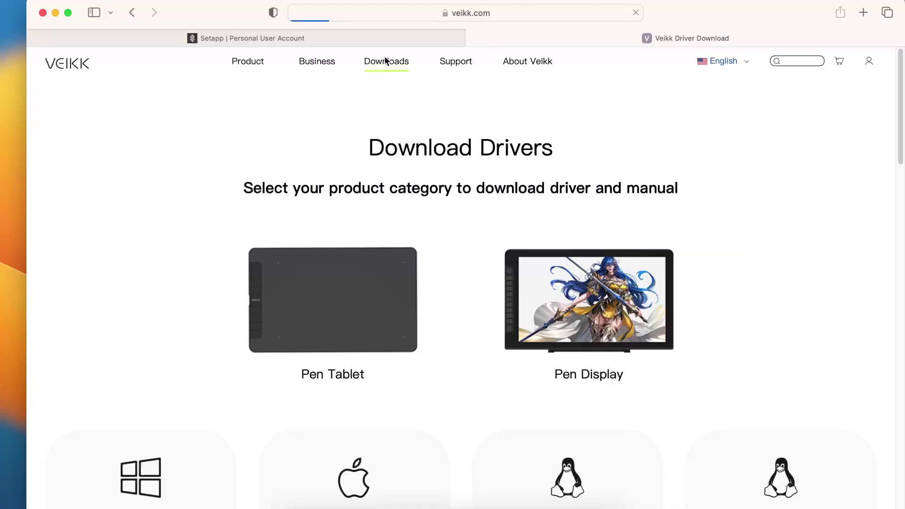
# Step: Download VKTabletDriver_Mac1.0.1.8.pkg from Drive Mac OS, allowing veikk.com downloads, and open it from Downloads
pyautogui.scroll(-5, 415, 206)
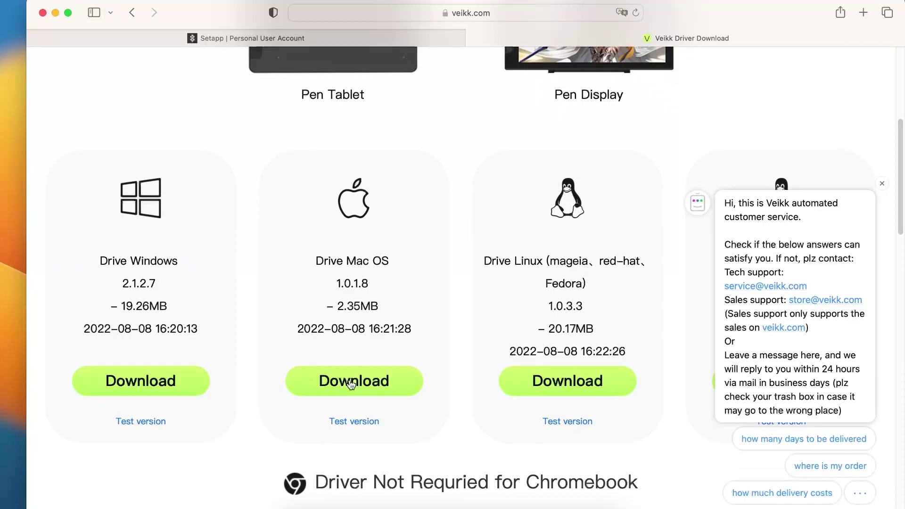
pyautogui.click(351, 383)
pyautogui.click(488, 337)
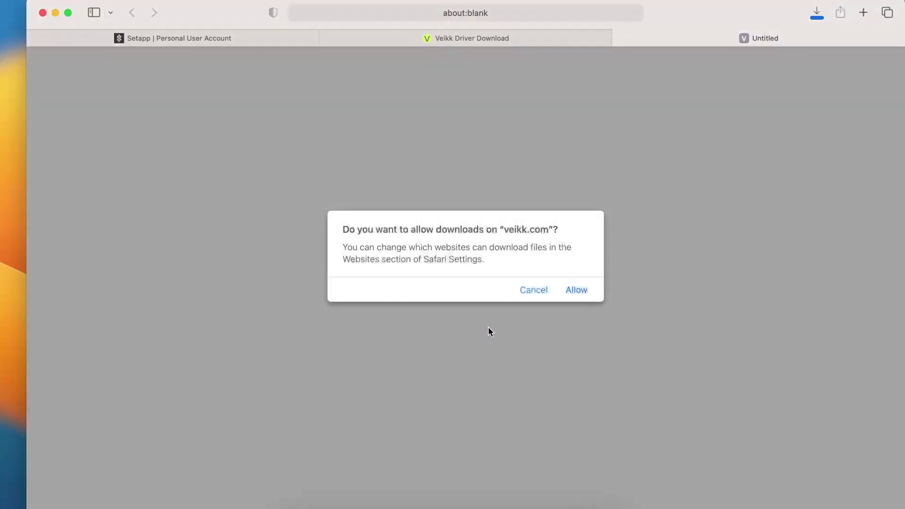
pyautogui.click(576, 290)
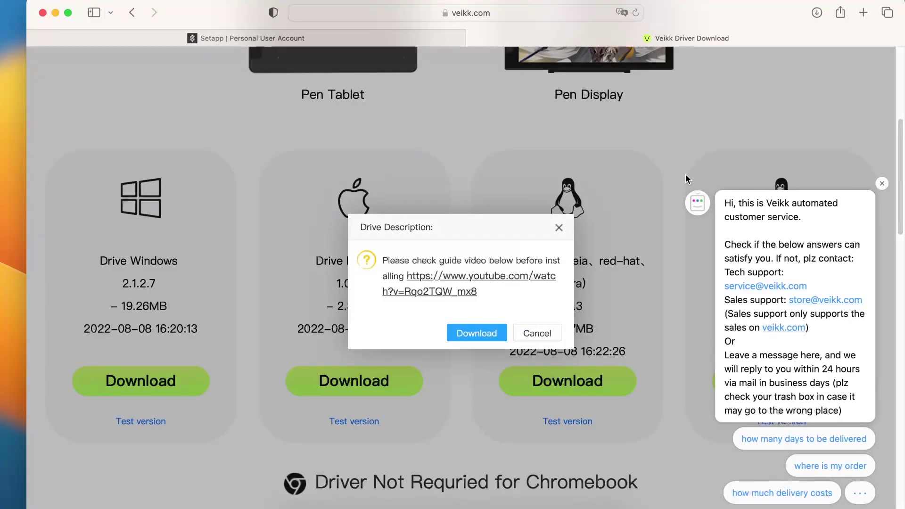
pyautogui.click(818, 15)
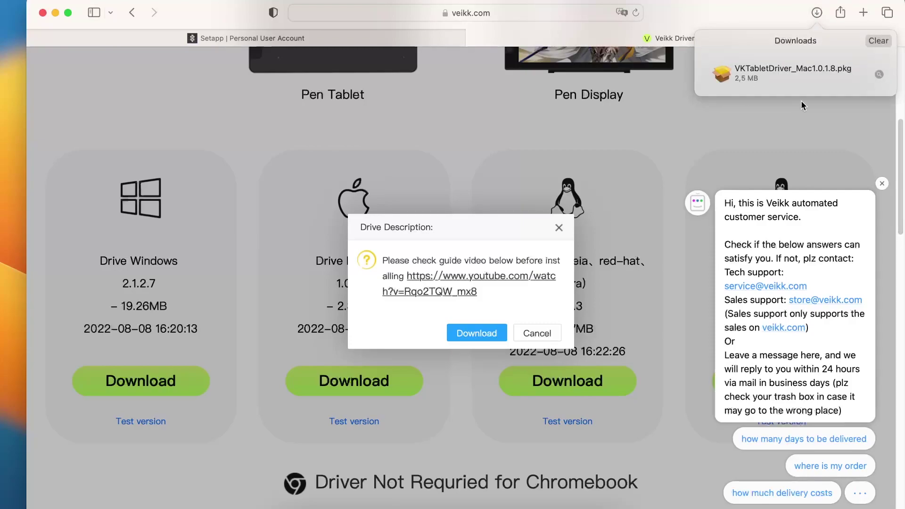
pyautogui.click(748, 79)
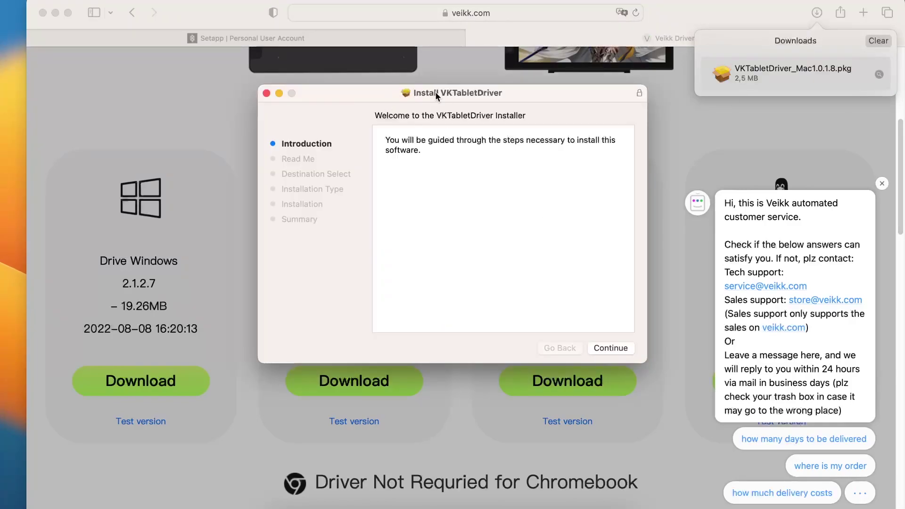
# Step: Close Safari and reposition the VKTabletDriver installer window
pyautogui.moveTo(435, 91); pyautogui.dragTo(339, 120)
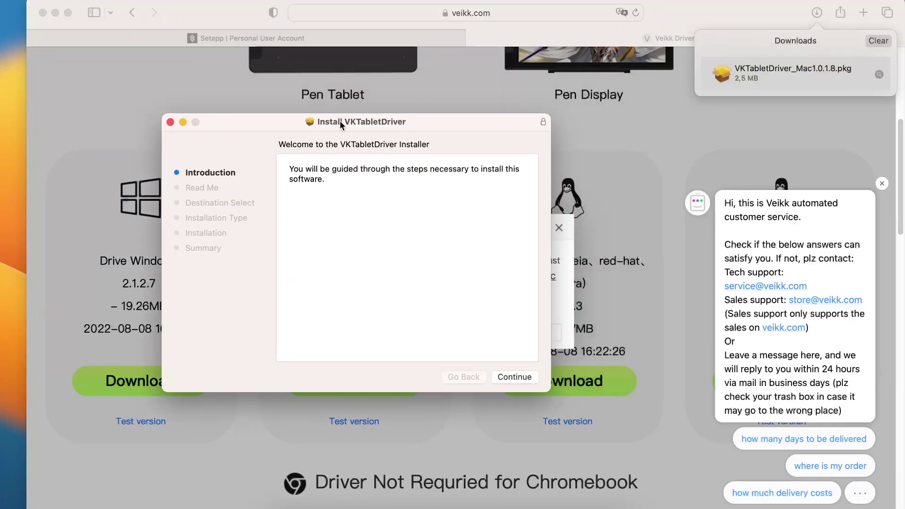
pyautogui.click(43, 13)
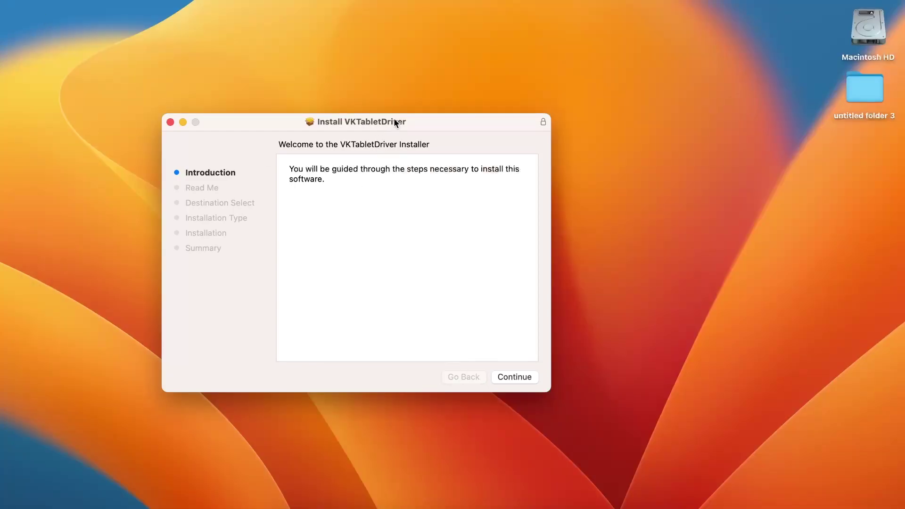
pyautogui.moveTo(395, 122); pyautogui.dragTo(396, 84)
# Step: Run the standard VKTabletDriver installation, authorising it with the admin password
pyautogui.click(511, 338)
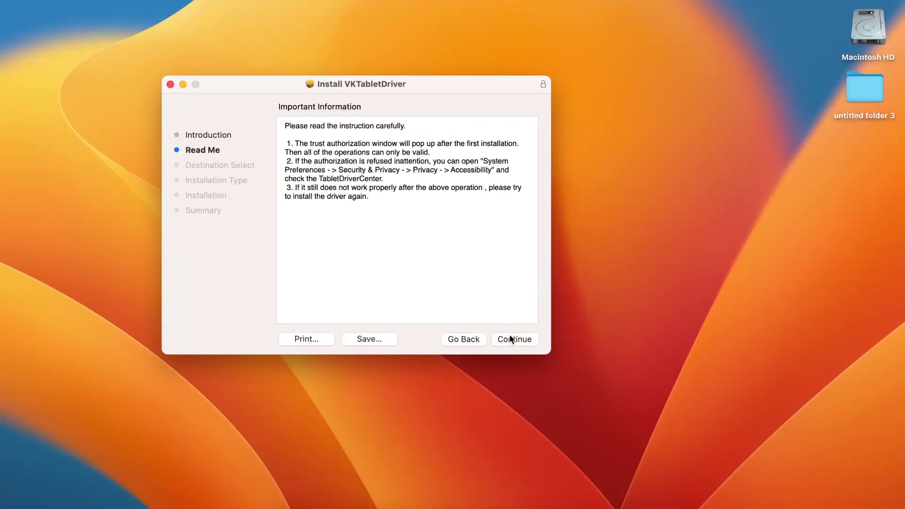
pyautogui.click(510, 338)
pyautogui.click(510, 337)
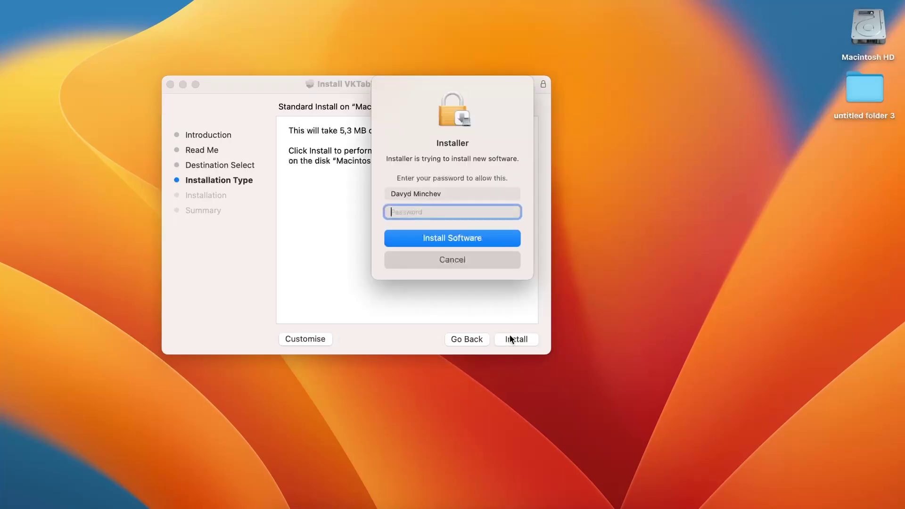
pyautogui.write('••••••')
pyautogui.press('Return')
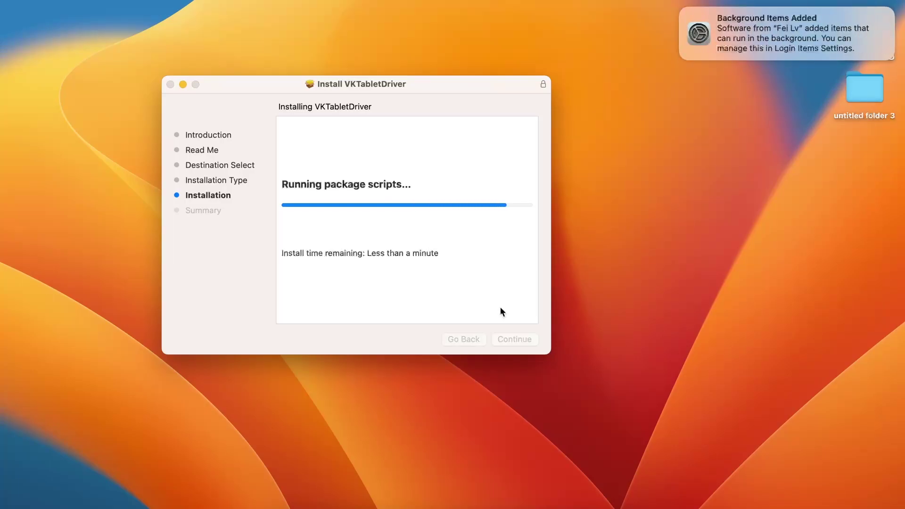
pyautogui.moveTo(700, 53)
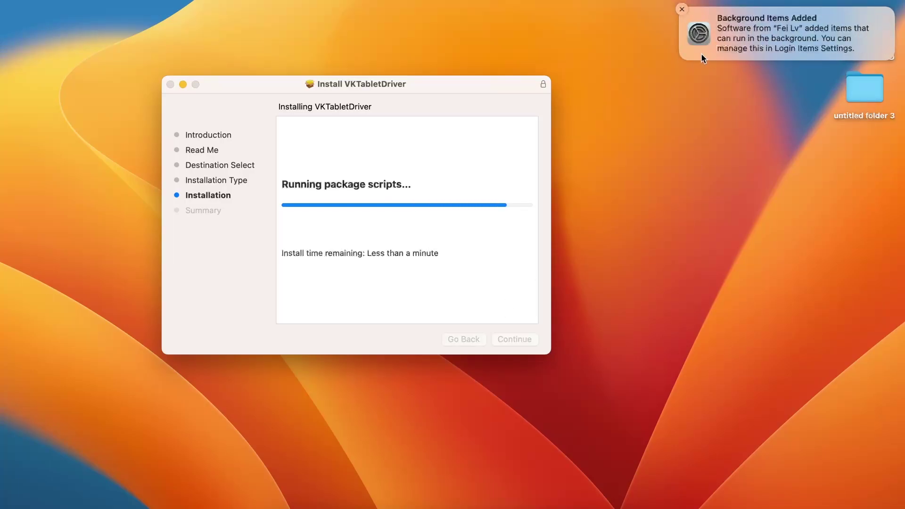
# Step: Dismiss the background items notice and switch on Input Monitoring for TabletDriverCenter
pyautogui.click(682, 10)
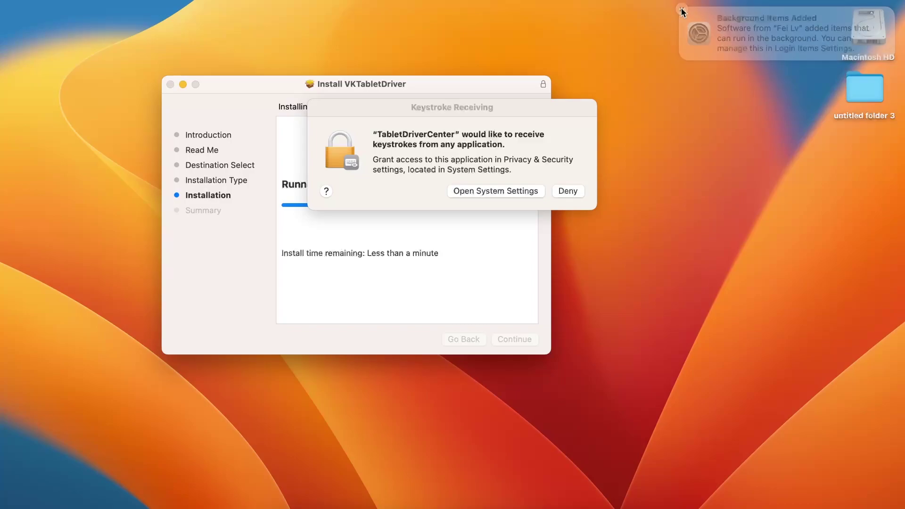
pyautogui.click(496, 192)
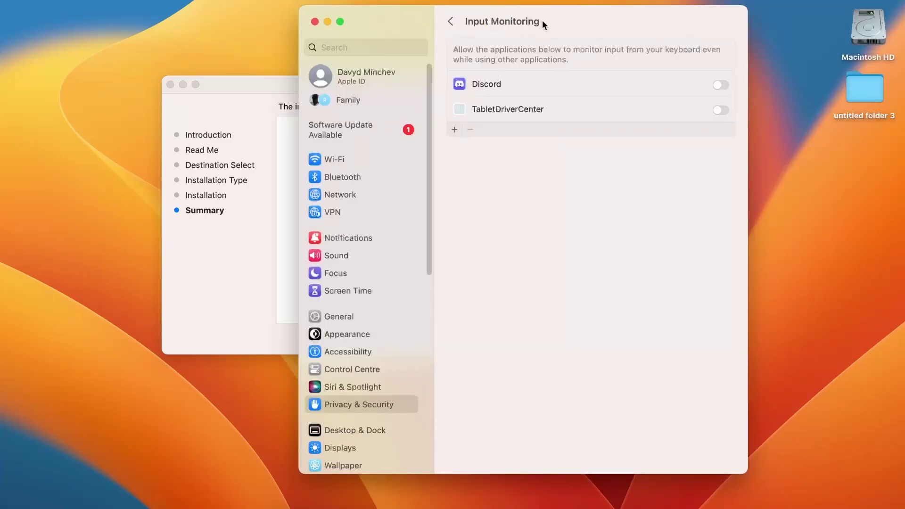
pyautogui.moveTo(591, 27); pyautogui.dragTo(556, 25)
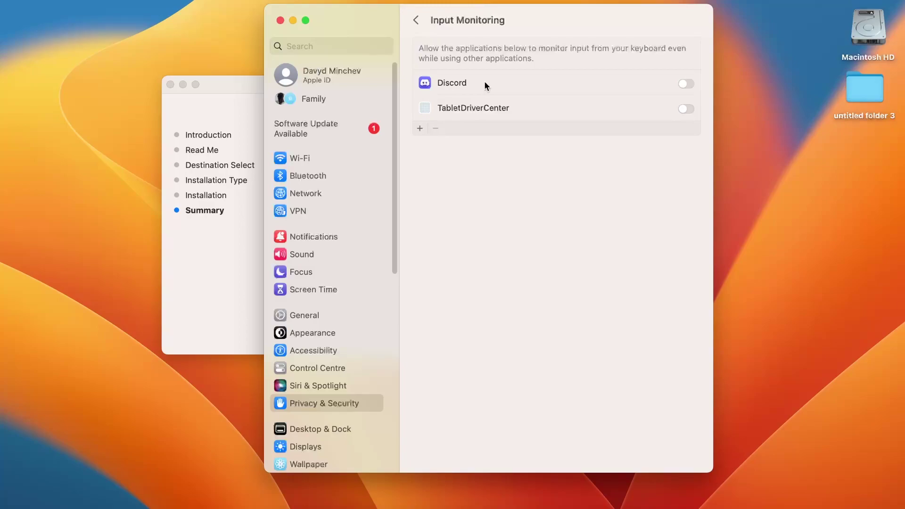
pyautogui.click(686, 108)
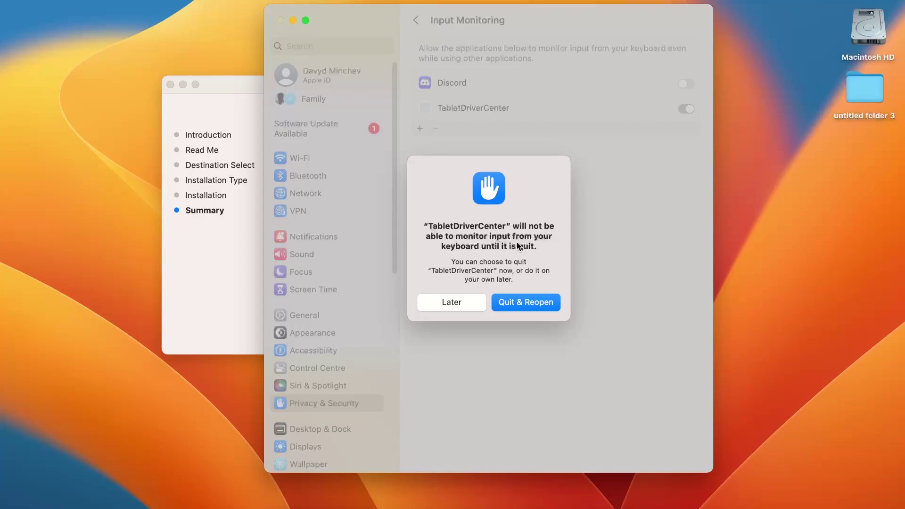
# Step: Postpone the TabletDriverCenter restart, close the installer and move the package to the Bin
pyautogui.click(445, 302)
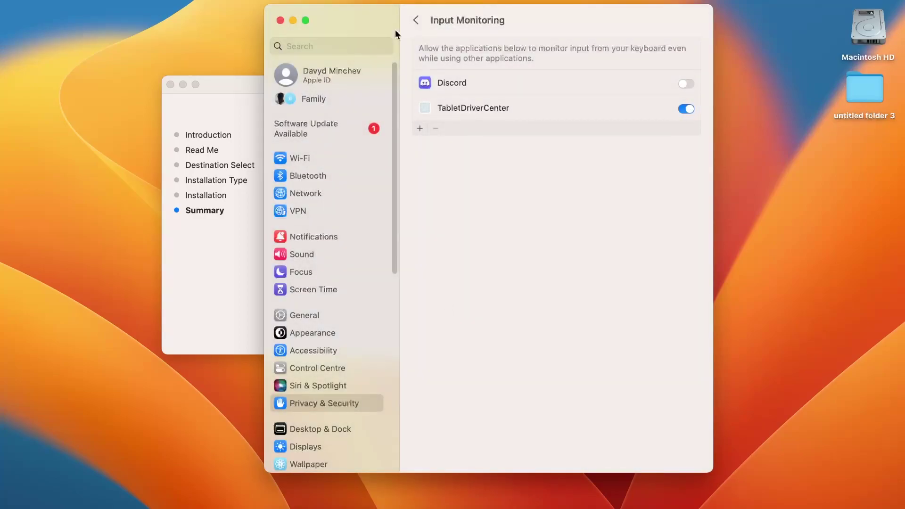
pyautogui.click(280, 20)
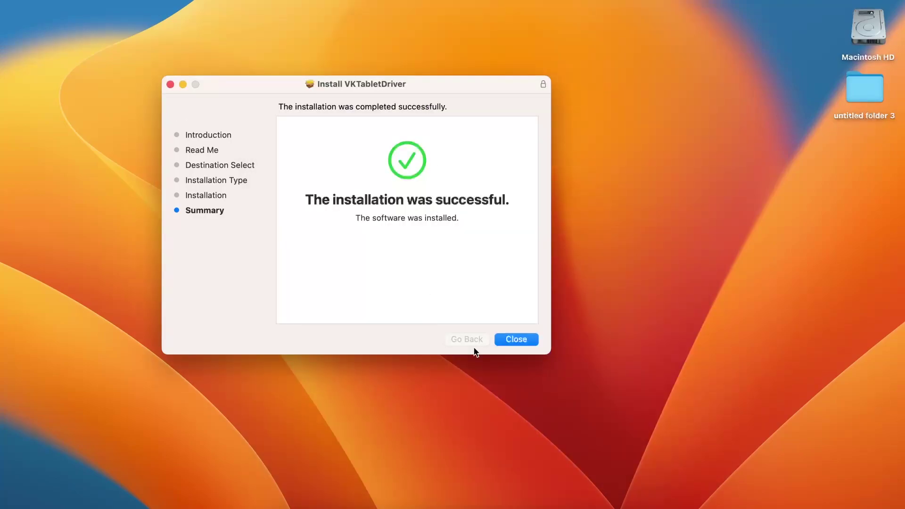
pyautogui.click(514, 339)
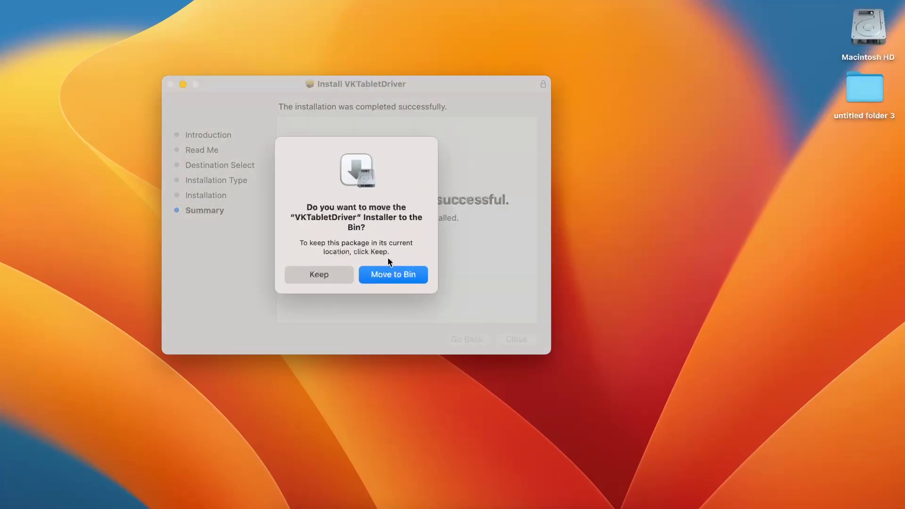
pyautogui.click(368, 276)
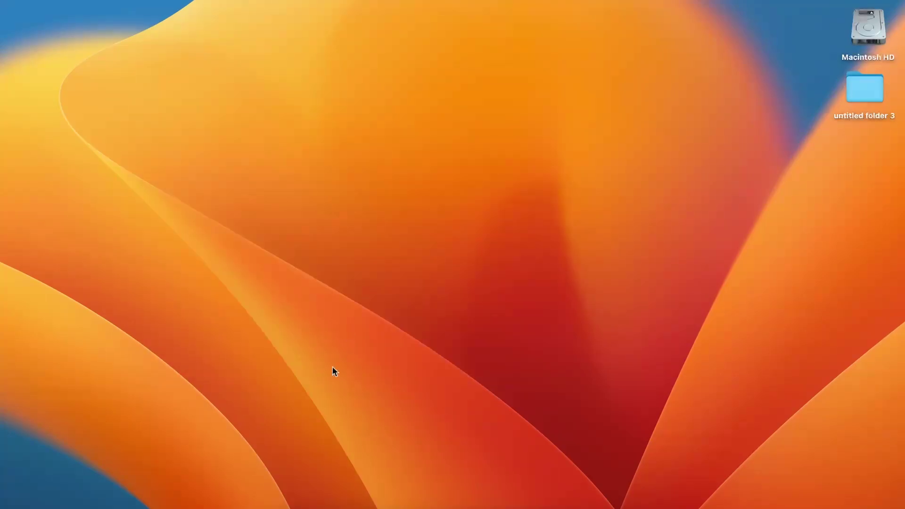
# Step: Open System Settings from the Dock and go to the VEIKK Tablet pane
pyautogui.click(355, 507)
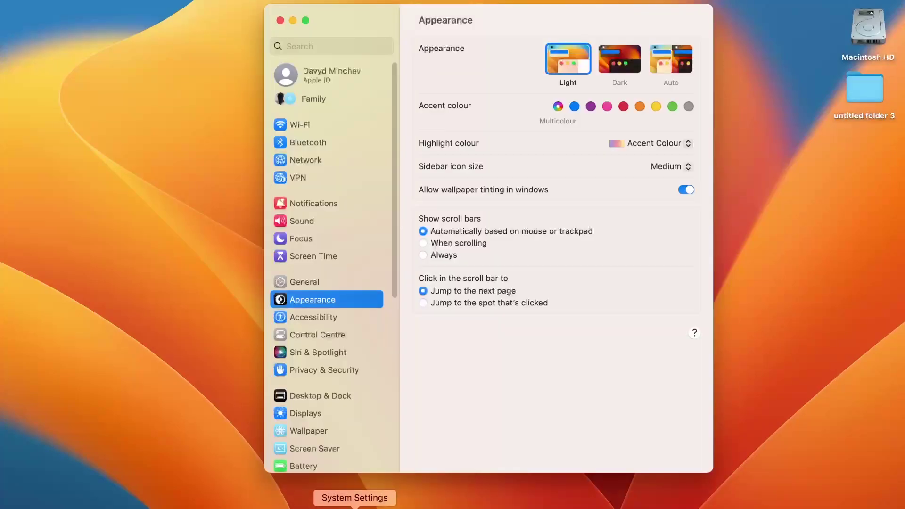
pyautogui.scroll(-10, 347, 441)
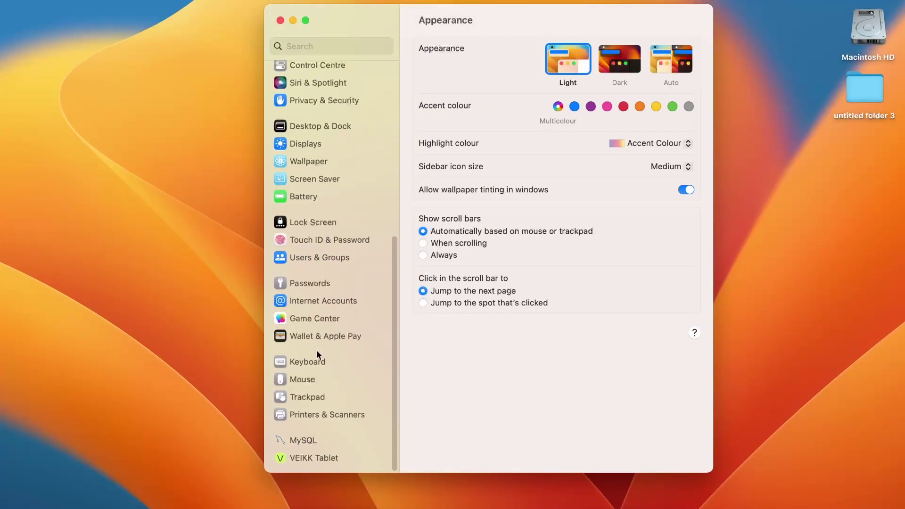
pyautogui.click(314, 458)
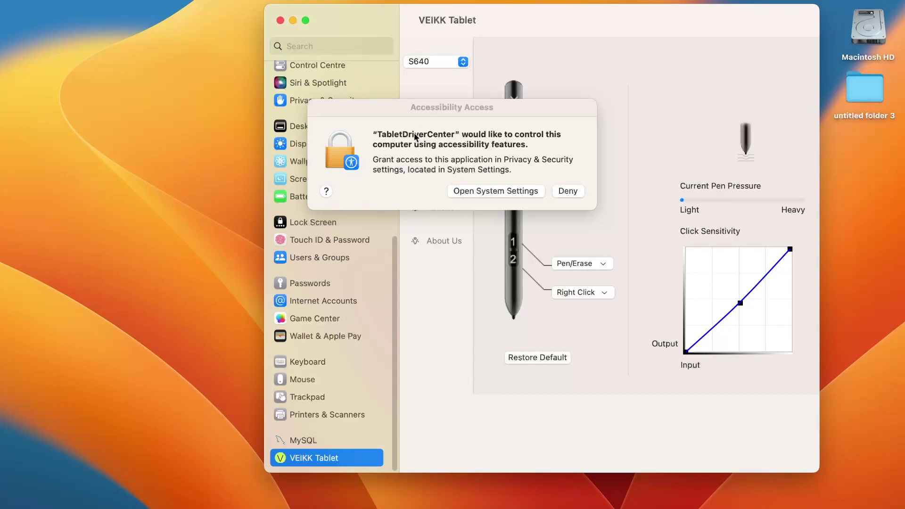
# Step: Move TabletDriverCenter's Accessibility Access request aside and deny it
pyautogui.moveTo(442, 109); pyautogui.dragTo(247, 120)
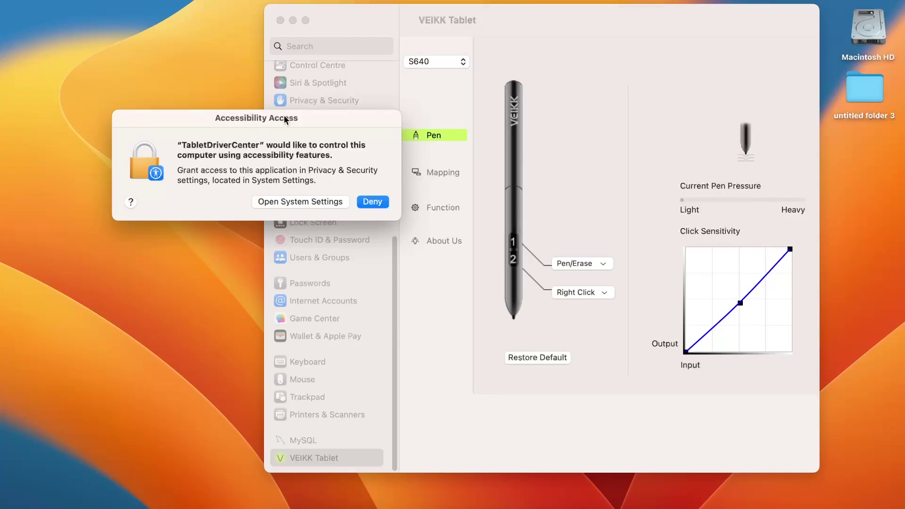
pyautogui.moveTo(283, 117); pyautogui.dragTo(267, 123)
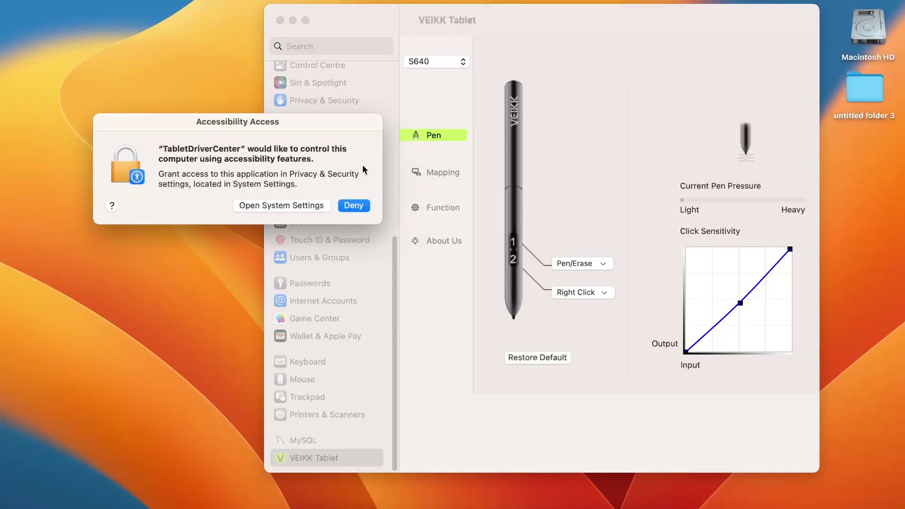
pyautogui.click(353, 205)
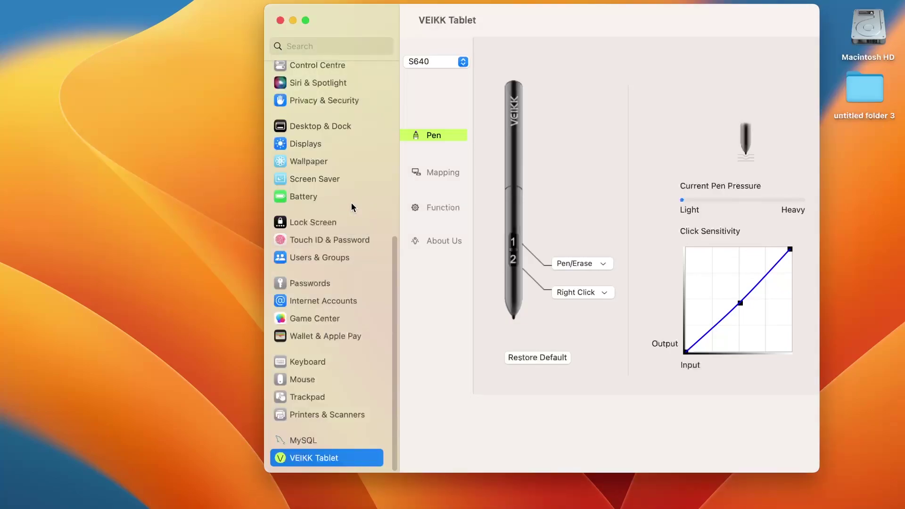
pyautogui.scroll(1, 352, 202)
pyautogui.scroll(10, 351, 202)
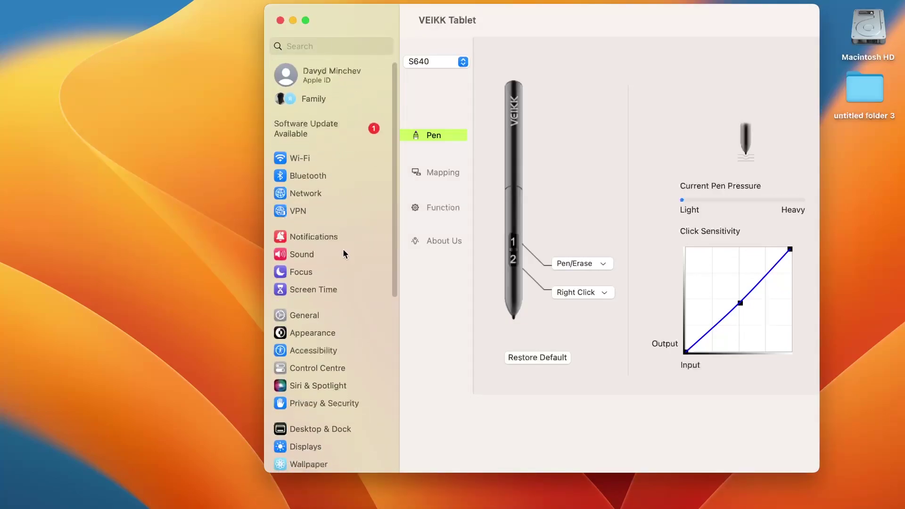
# Step: Open the Accessibility settings, visit Pointer Control, then return to the Accessibility overview
pyautogui.scroll(-1, 343, 248)
pyautogui.click(318, 358)
pyautogui.click(332, 342)
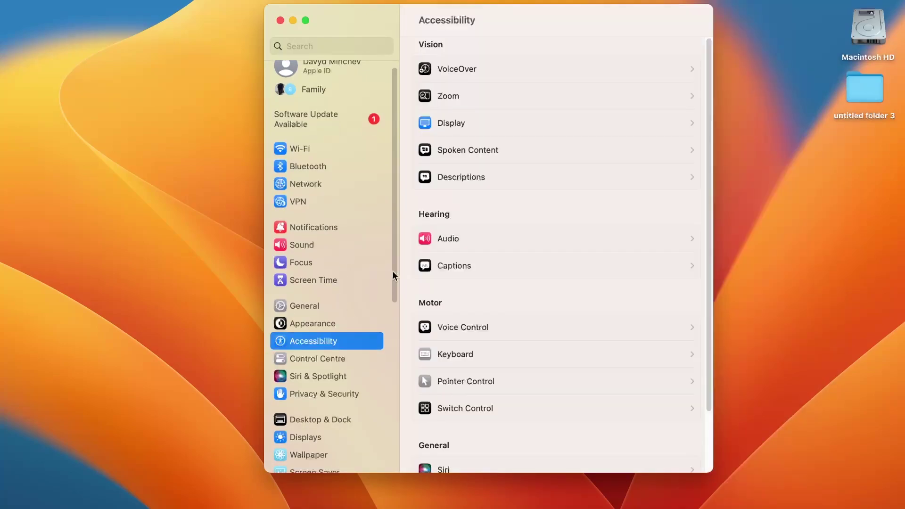
pyautogui.scroll(-3, 536, 289)
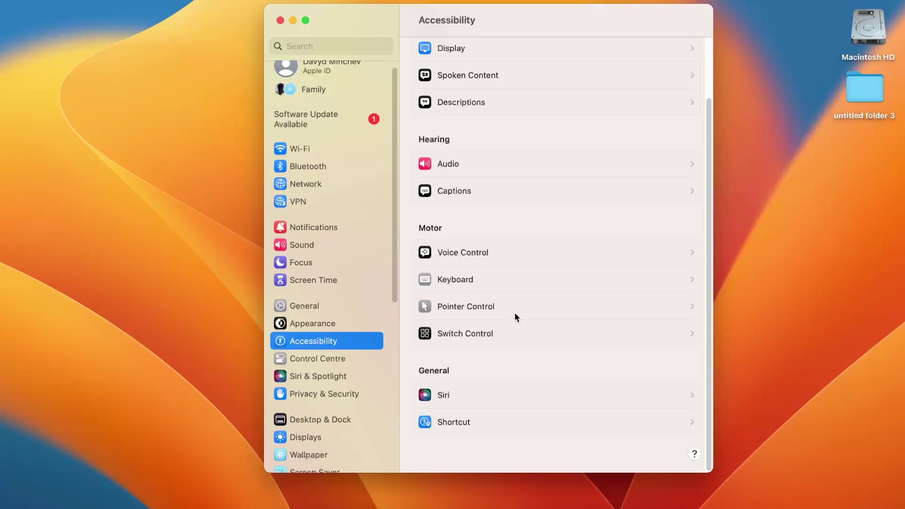
pyautogui.click(540, 309)
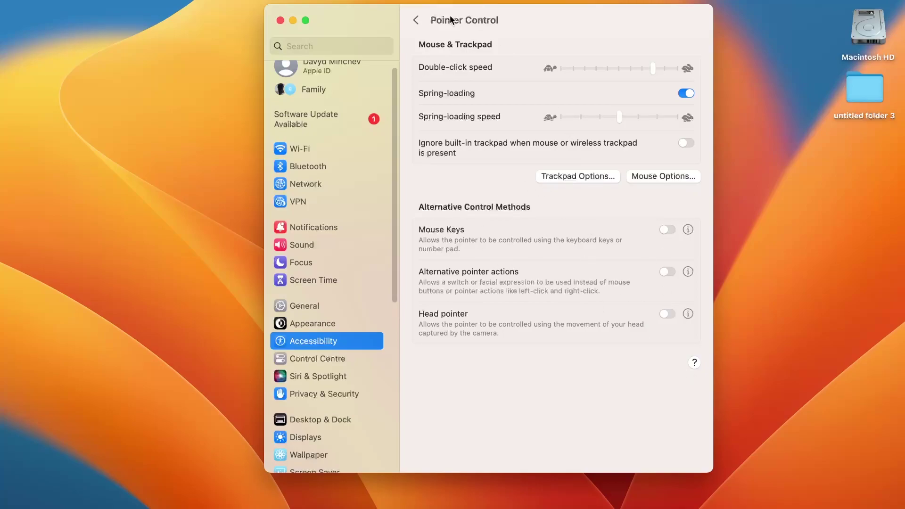
pyautogui.click(416, 20)
pyautogui.scroll(2, 494, 164)
pyautogui.scroll(-3, 494, 168)
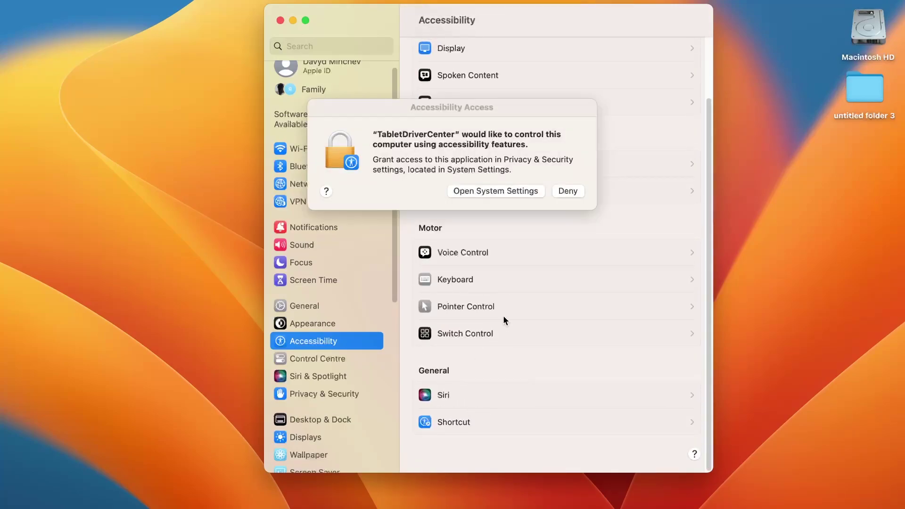
# Step: Switch on TabletDriverCenter in Privacy & Security Accessibility permissions, authorising with the password
pyautogui.click(500, 186)
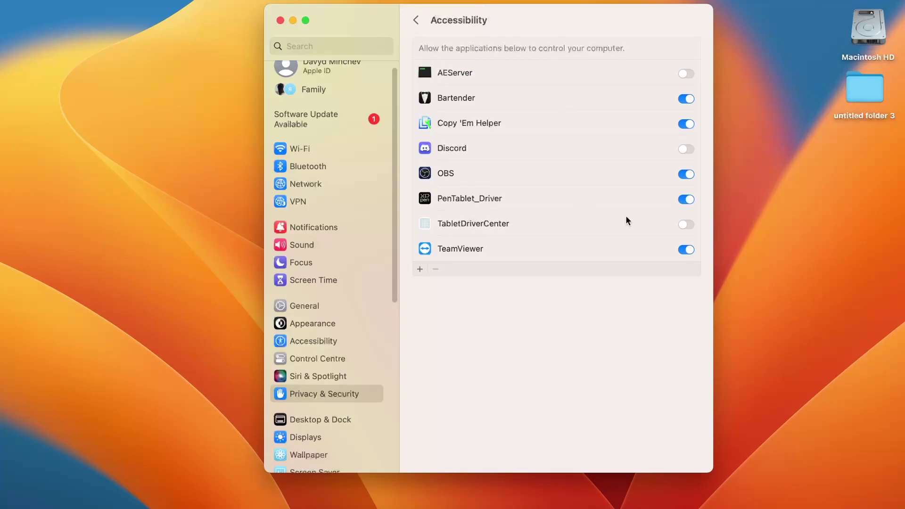
pyautogui.click(687, 225)
pyautogui.scroll(-10, 302, 205)
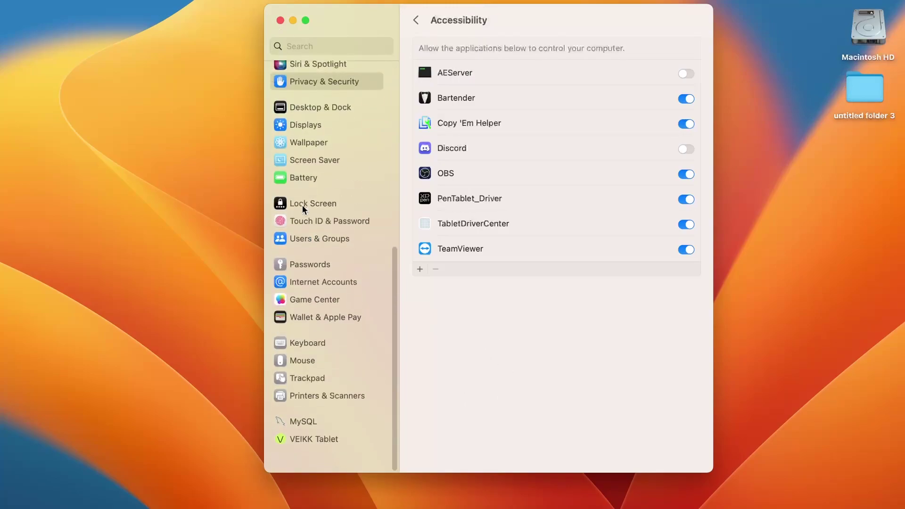
# Step: Open the VEIKK Tablet pane, browse the installed apps in Launchpad, then dismiss it
pyautogui.click(301, 459)
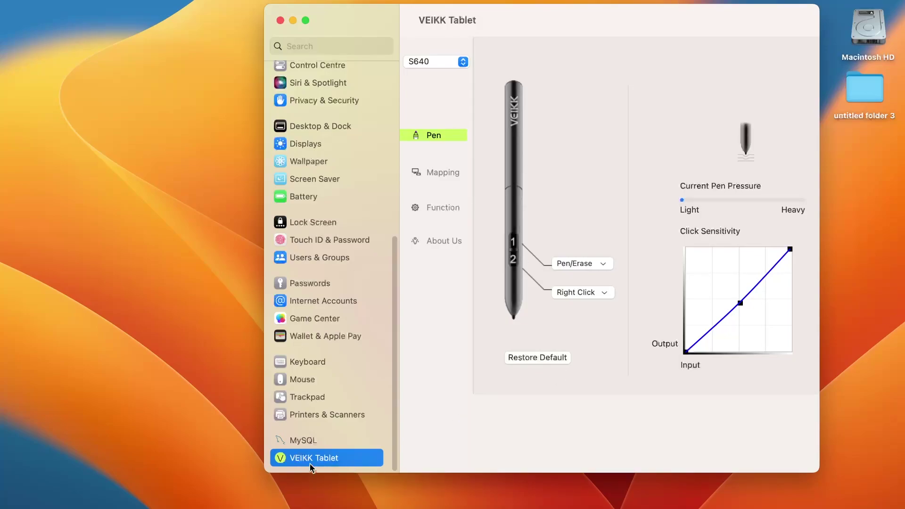
pyautogui.press('F4')
pyautogui.moveTo(681, 203); pyautogui.dragTo(311, 281)
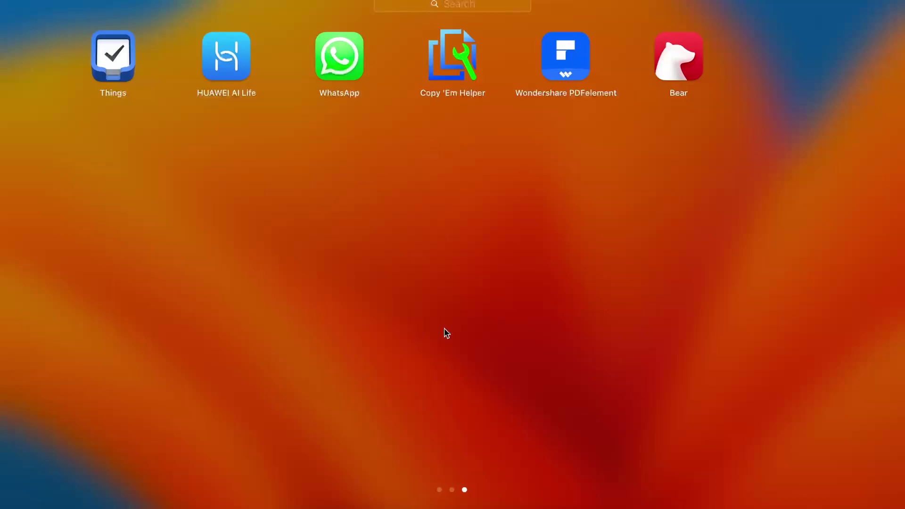
pyautogui.hscroll(-3, 447, 334)
pyautogui.hscroll(-3, 447, 334)
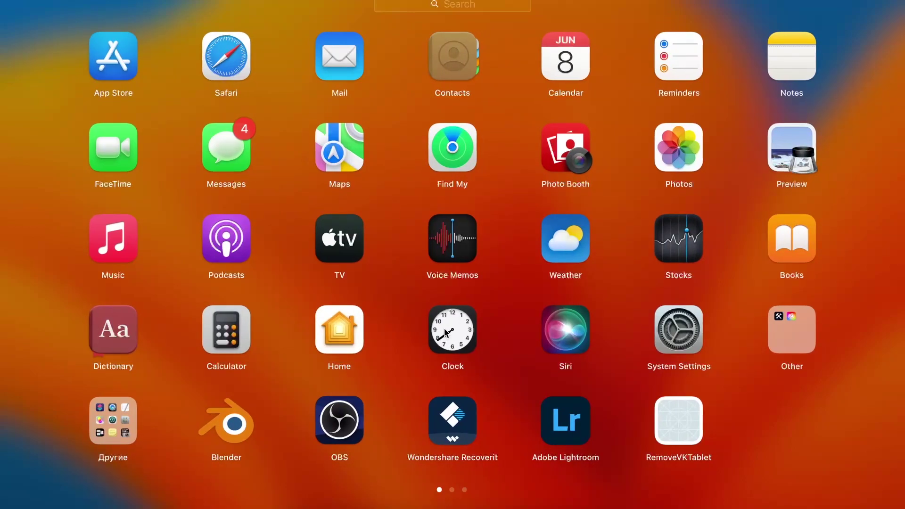
pyautogui.hscroll(3, 447, 334)
pyautogui.click(444, 333)
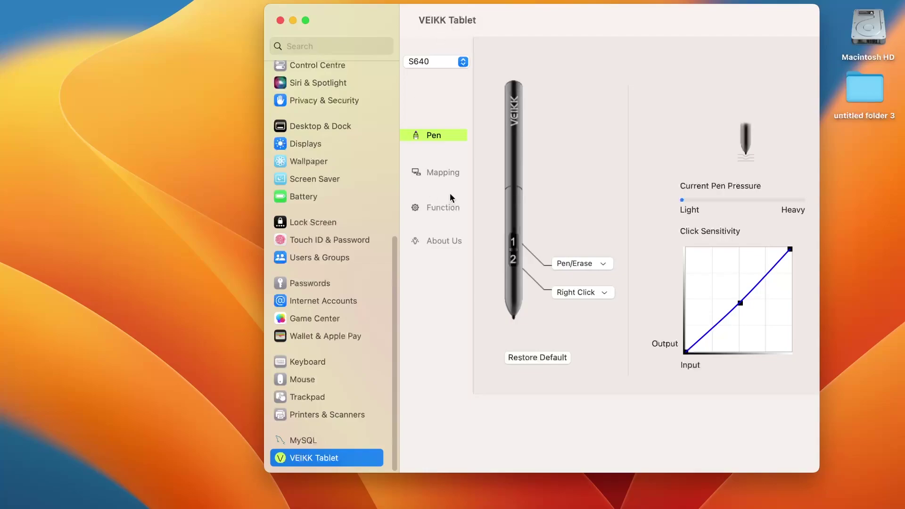
pyautogui.click(445, 172)
pyautogui.click(442, 142)
pyautogui.click(576, 266)
pyautogui.click(595, 242)
pyautogui.click(592, 295)
pyautogui.click(592, 201)
pyautogui.click(328, 258)
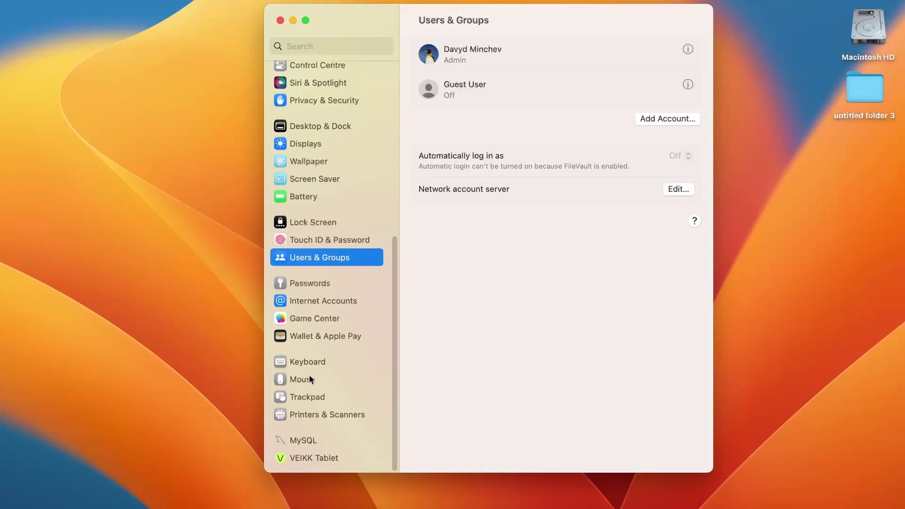
pyautogui.click(324, 460)
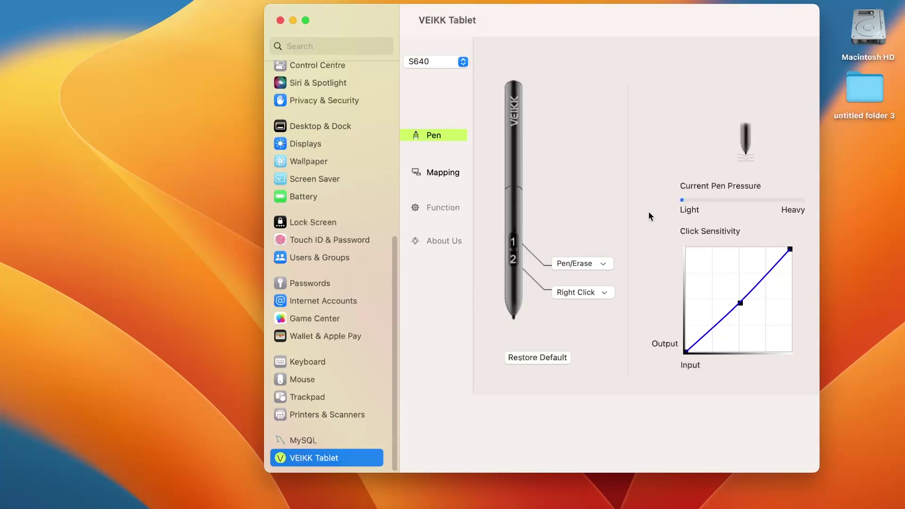
# Step: Bend the pen's Click Sensitivity curve into a steep curve and test the pressure response
pyautogui.click(694, 163)
pyautogui.moveTo(695, 162); pyautogui.dragTo(692, 159)
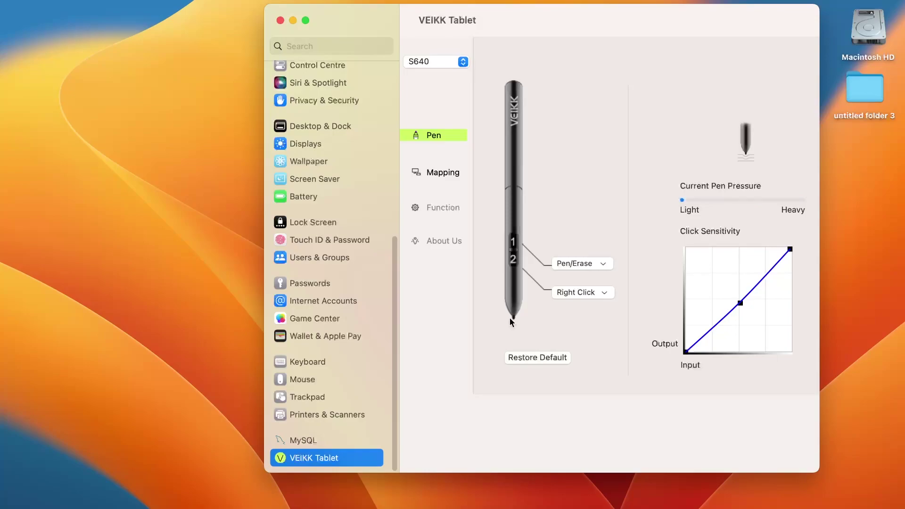
pyautogui.click(738, 301)
pyautogui.moveTo(746, 303); pyautogui.dragTo(641, 225)
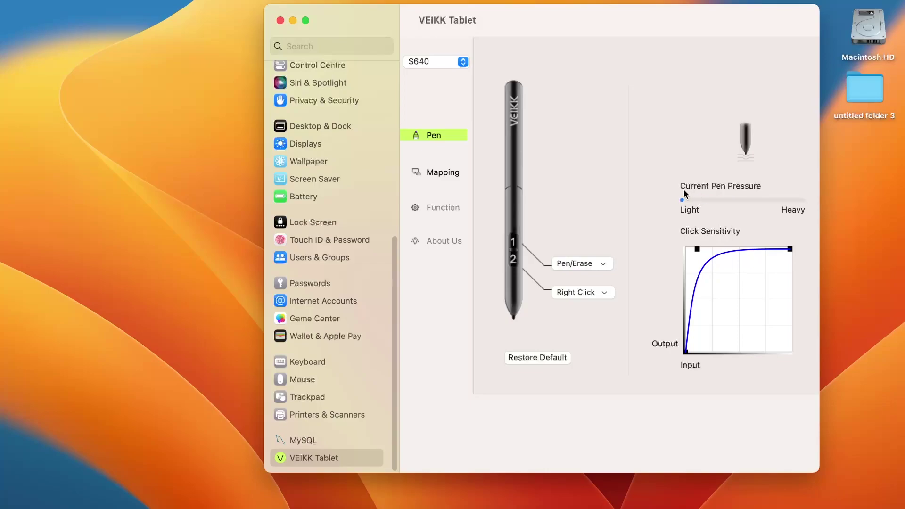
pyautogui.moveTo(684, 191); pyautogui.dragTo(678, 193)
pyautogui.moveTo(638, 243)
pyautogui.mouseDown()
pyautogui.moveTo(629, 235)
pyautogui.moveTo(630, 245)
pyautogui.mouseUp()
pyautogui.moveTo(699, 249)
pyautogui.mouseDown()
pyautogui.moveTo(677, 241)
pyautogui.moveTo(691, 250)
pyautogui.mouseUp()
pyautogui.moveTo(667, 220); pyautogui.dragTo(682, 226)
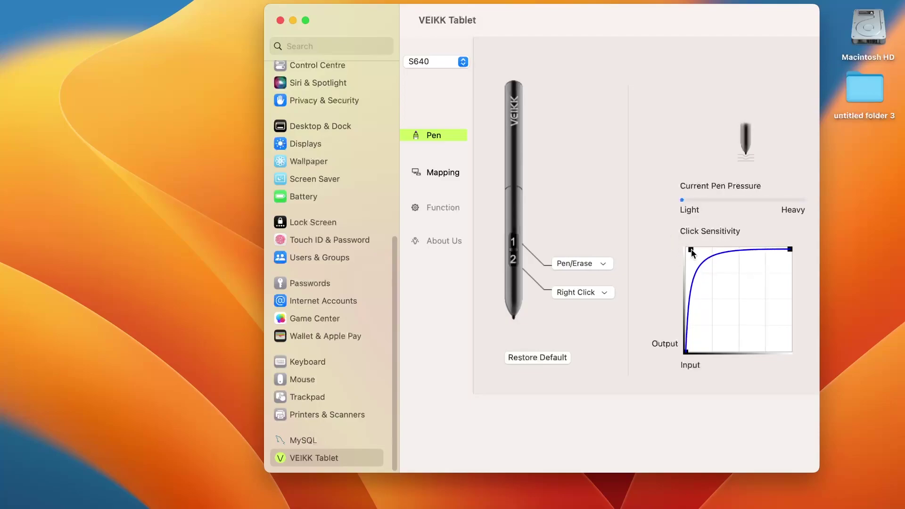
# Step: Return the sensitivity curve to a straight diagonal, test it, and close System Settings
pyautogui.moveTo(694, 248); pyautogui.dragTo(739, 300)
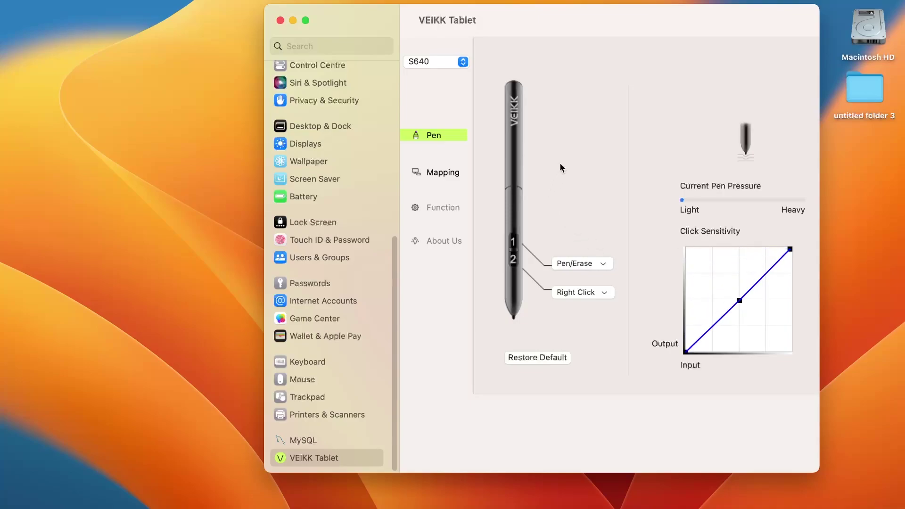
pyautogui.moveTo(561, 167)
pyautogui.mouseDown()
pyautogui.moveTo(604, 174)
pyautogui.moveTo(486, 132)
pyautogui.mouseUp()
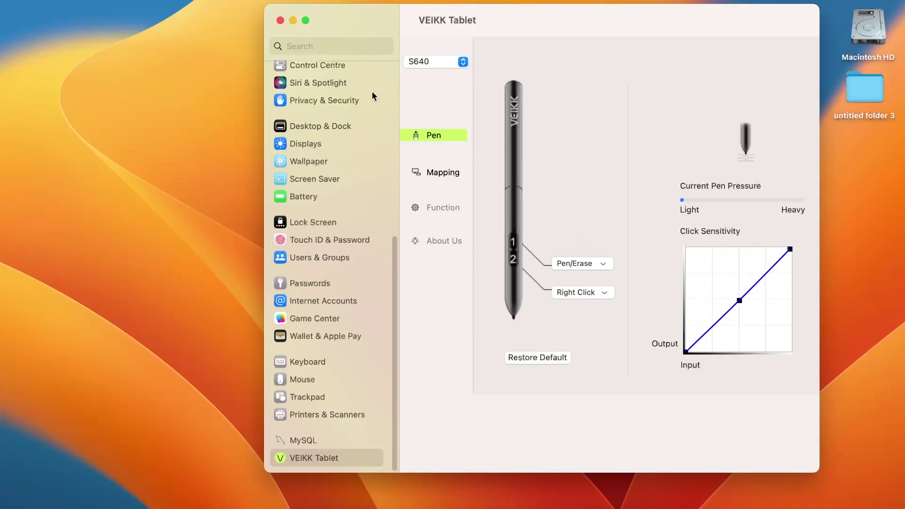
pyautogui.click(281, 20)
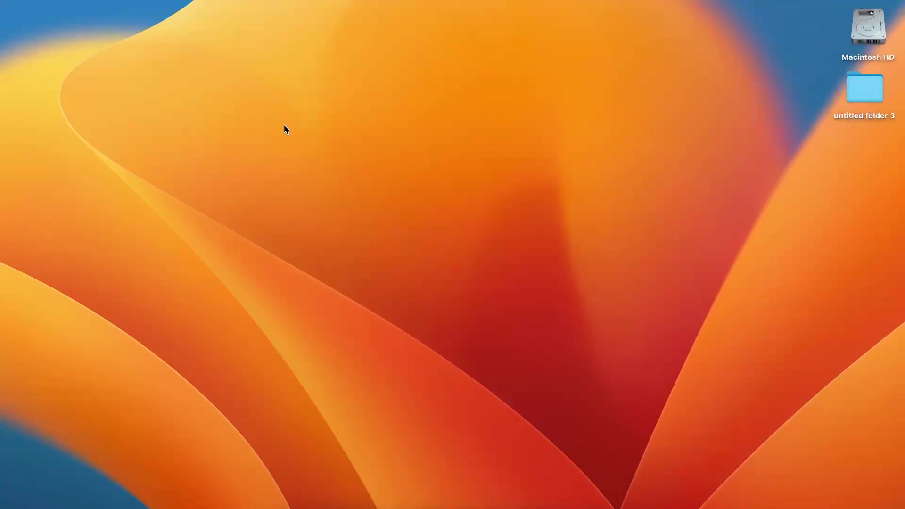